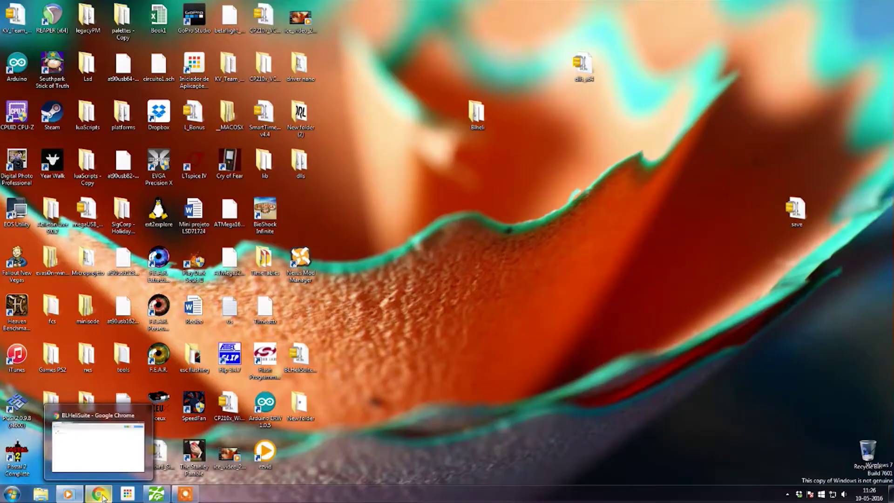
# Bring back the MediaFire BLHeliSuite folder page in Chrome and select the BLHeliSuite zip archive
pyautogui.click(104, 497)
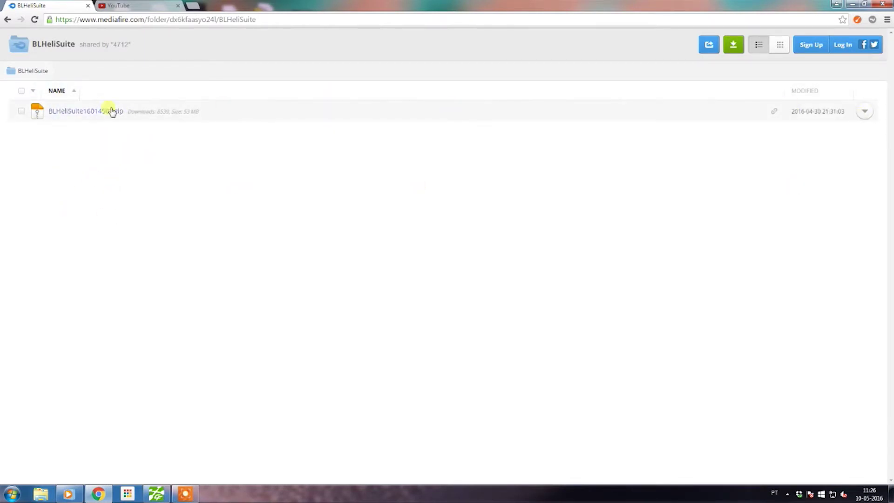
pyautogui.click(98, 121)
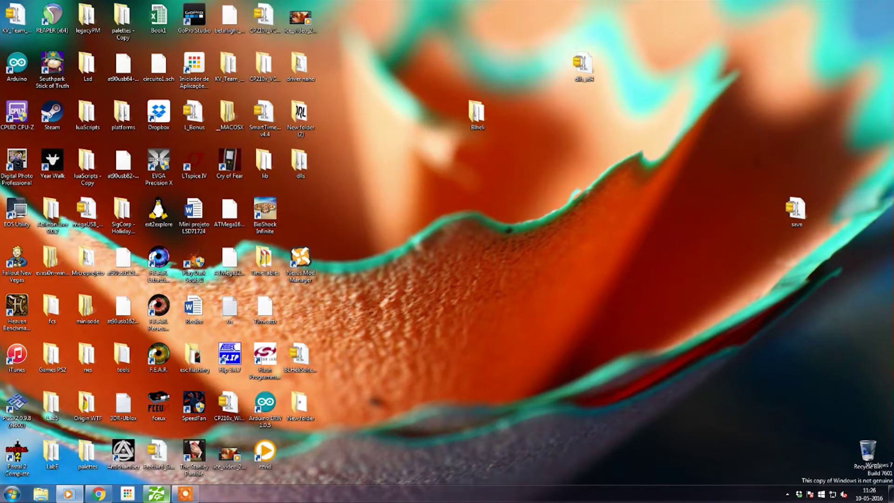
# Bring up Cleanflight Configurator on its Setup tab, nudge the window left, and close it
pyautogui.click(182, 495)
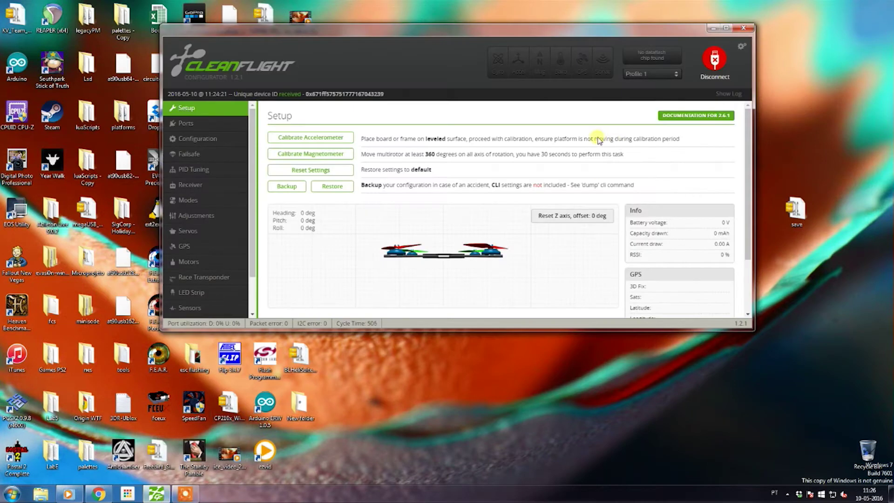
pyautogui.moveTo(205, 33); pyautogui.dragTo(191, 24)
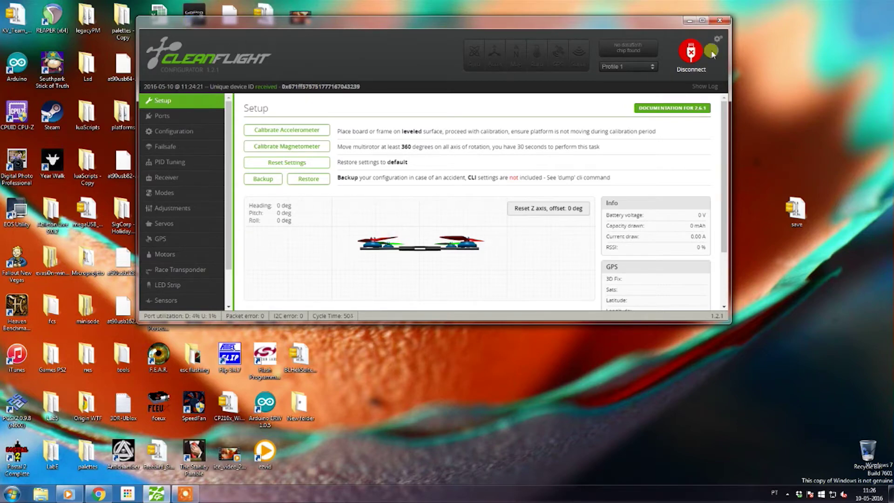
pyautogui.click(720, 21)
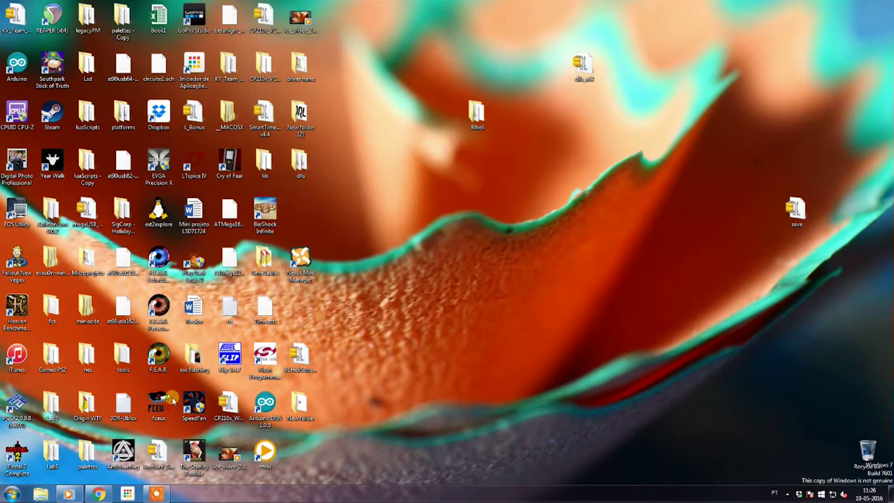
# Launch BLHeliSuite from the Blheli folder past the security warning and move it to the upper left
pyautogui.doubleClick(479, 113)
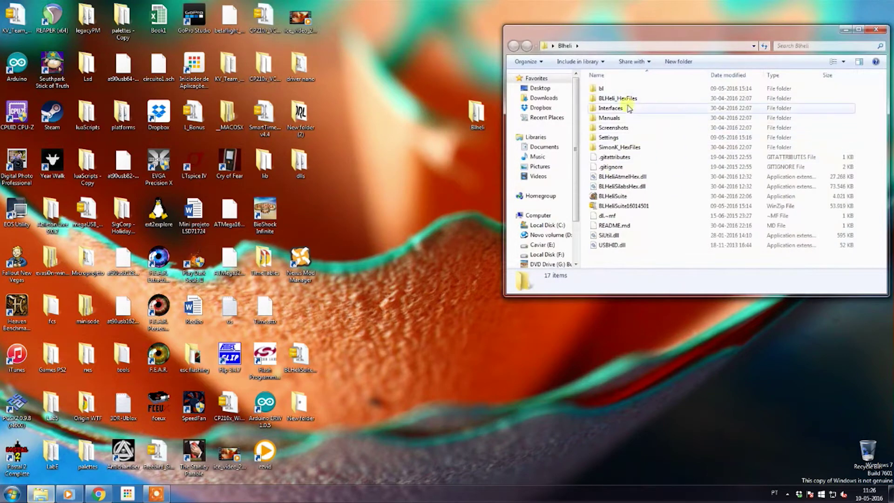
pyautogui.moveTo(627, 262); pyautogui.dragTo(613, 97)
pyautogui.click(619, 262)
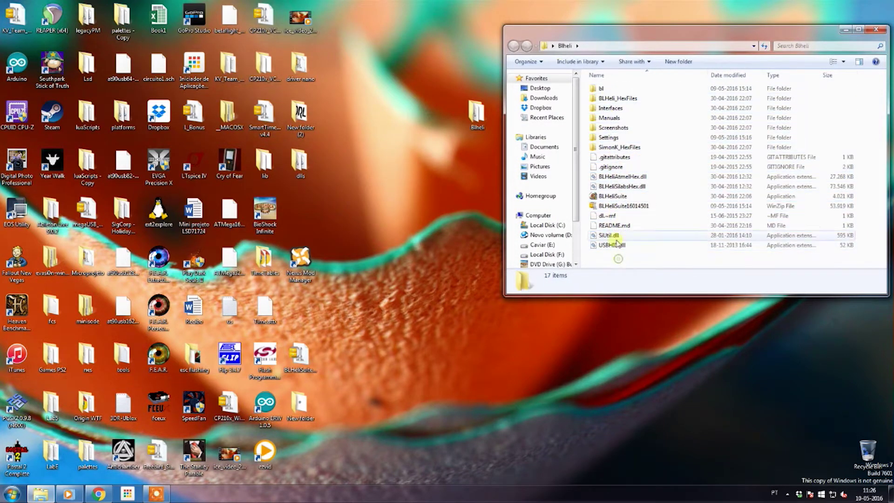
pyautogui.doubleClick(613, 196)
pyautogui.click(471, 258)
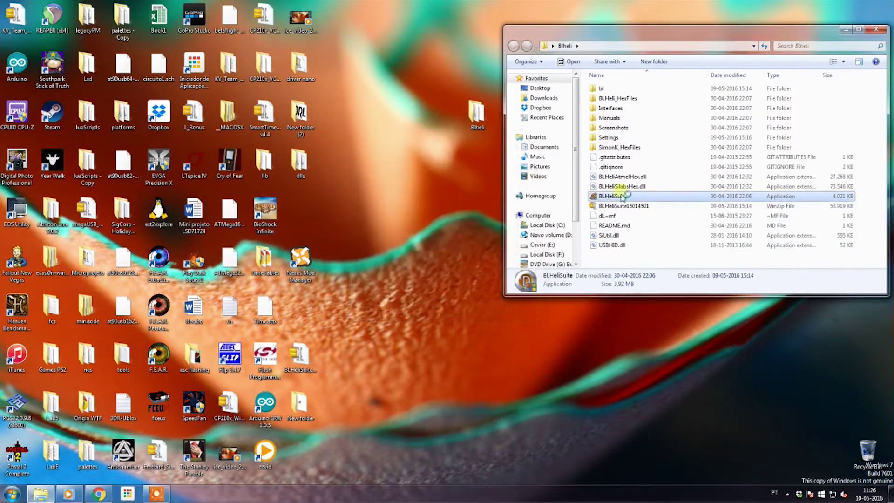
pyautogui.moveTo(474, 97); pyautogui.dragTo(210, 4)
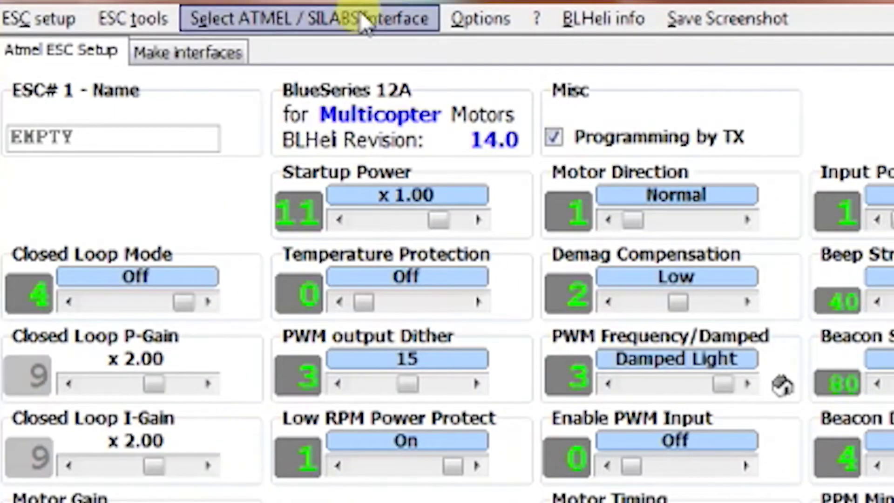
# Switch the ATMEL / SILABS interface to the Cleanflight 1wire/4way flight-controller interface
pyautogui.click(360, 19)
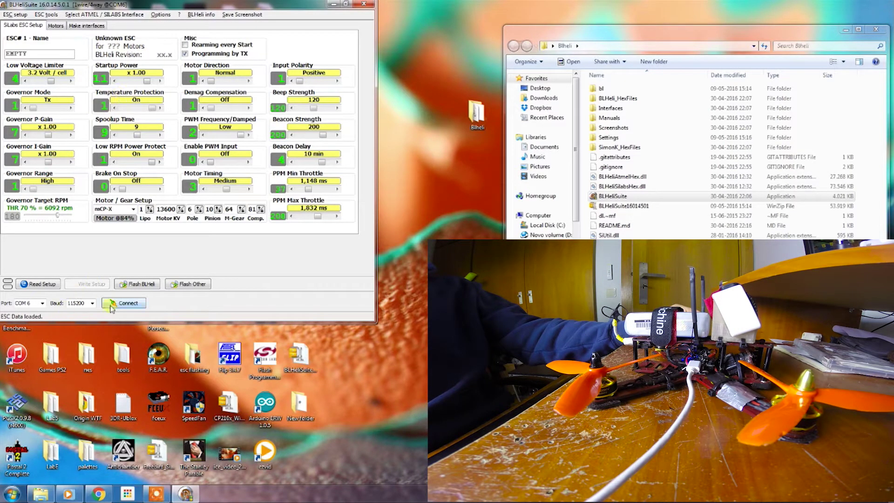
# Connect to the flight controller on port COM 6
pyautogui.click(42, 303)
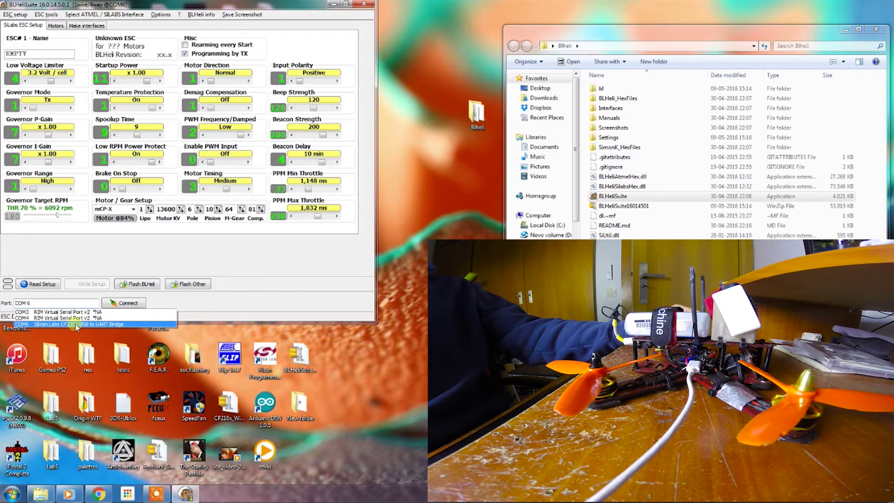
pyautogui.click(107, 325)
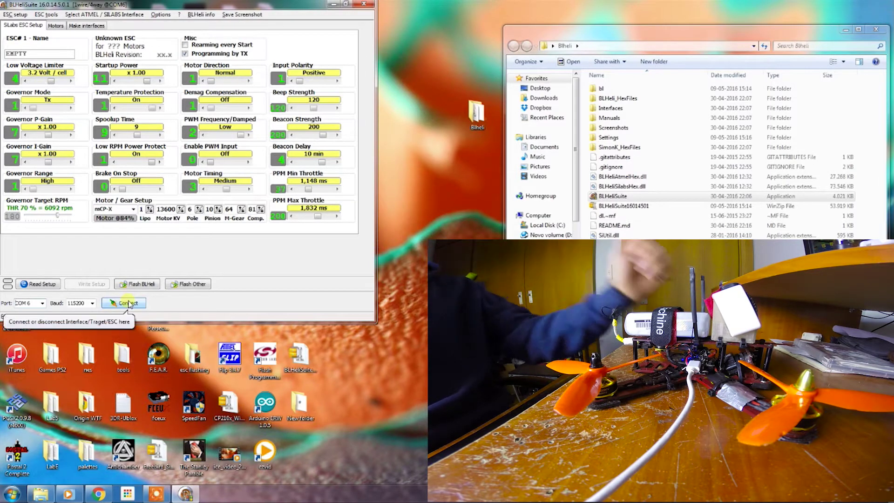
pyautogui.click(129, 303)
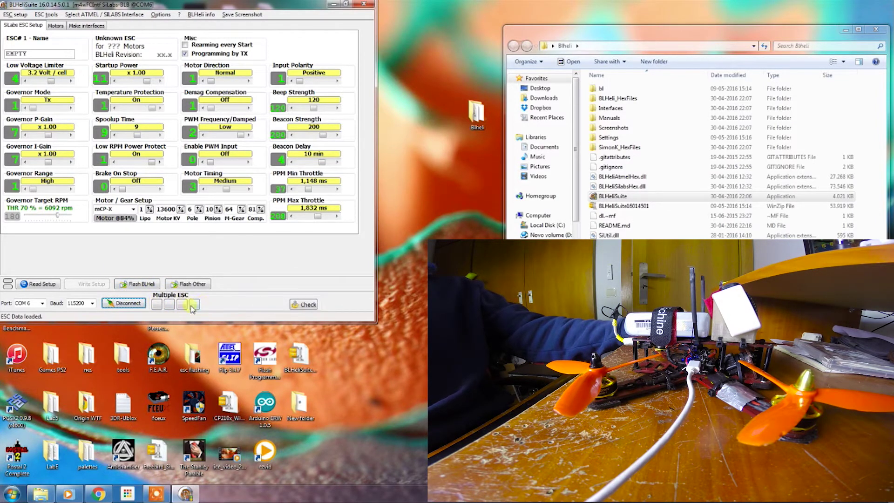
# Read the ESC setup and dismiss the found-ESCs message and ESC#1 connection-failed warning
pyautogui.click(42, 285)
pyautogui.click(182, 203)
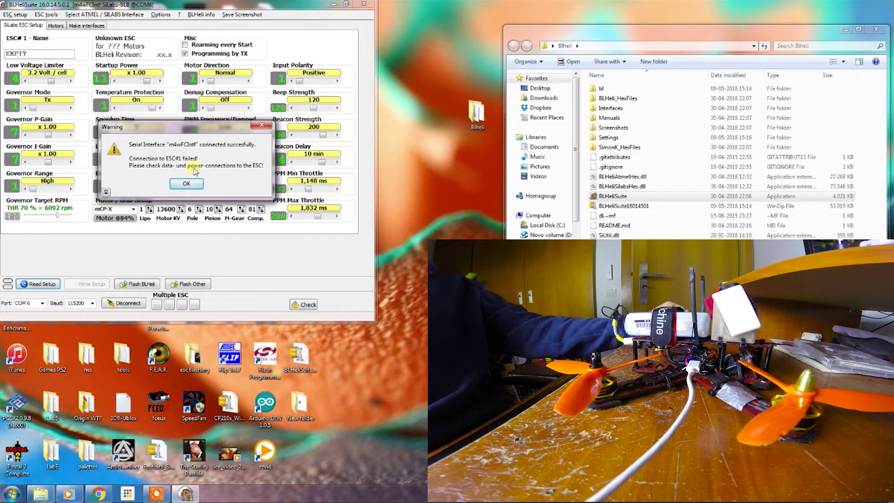
pyautogui.click(186, 183)
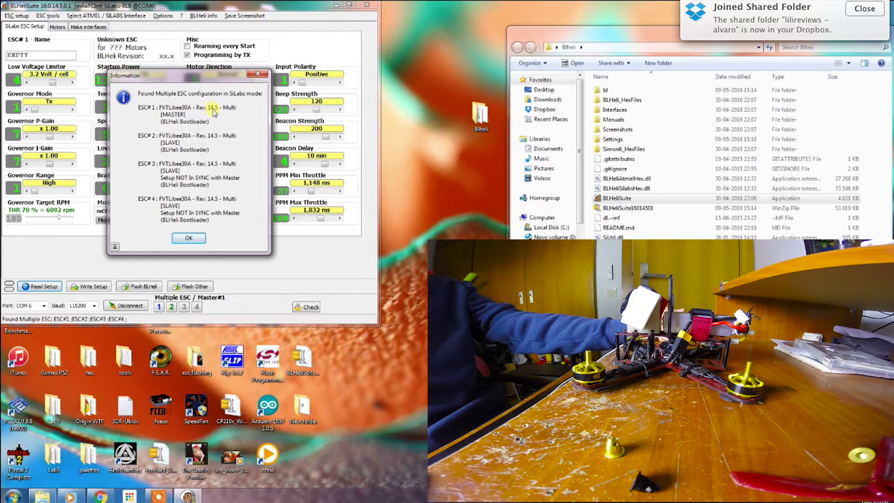
# Dismiss the multiple-ESC report and read-success message to show ESC#1's Littlebee 30A Rev 14.5 settings
pyautogui.click(189, 237)
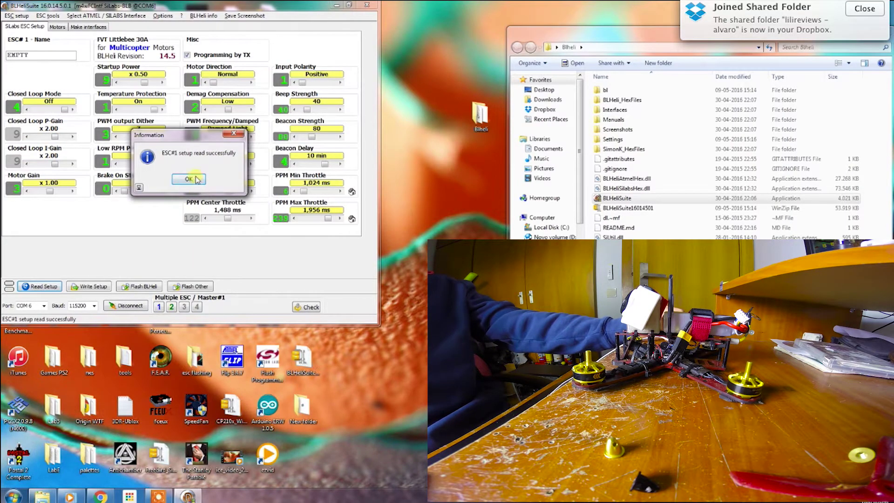
pyautogui.click(188, 179)
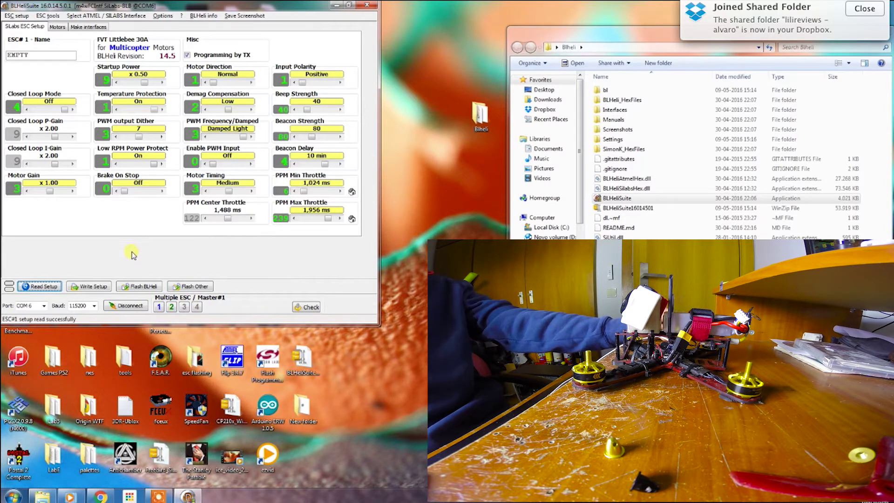
# Flash ESC#1 with FVT Littlebee 30A MULTI Rev 14.5 and dismiss the same-revision warning
pyautogui.click(149, 287)
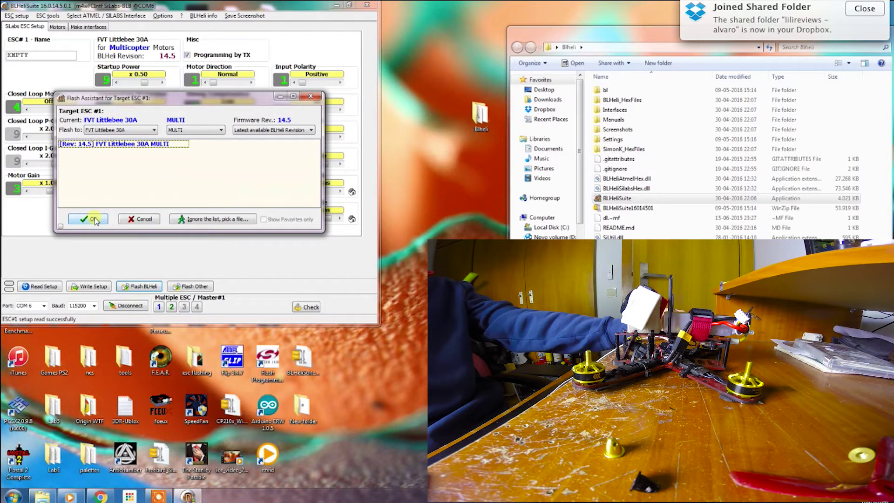
pyautogui.click(92, 219)
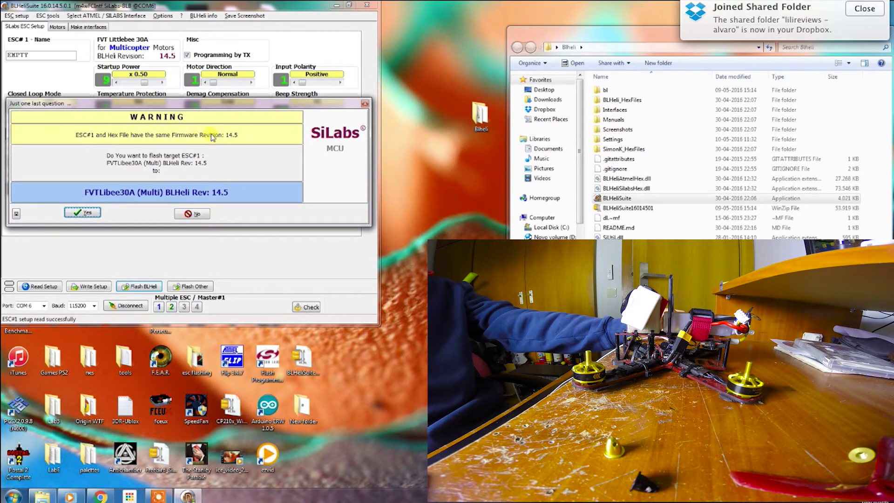
pyautogui.click(365, 104)
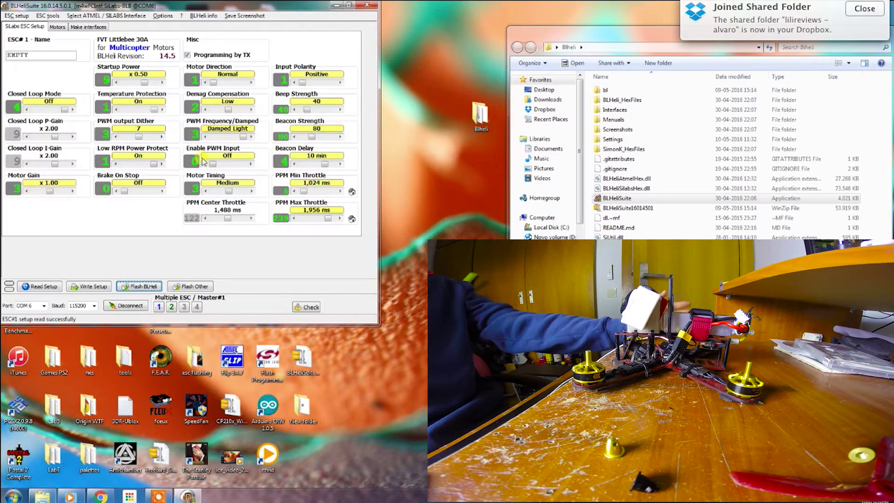
pyautogui.click(150, 166)
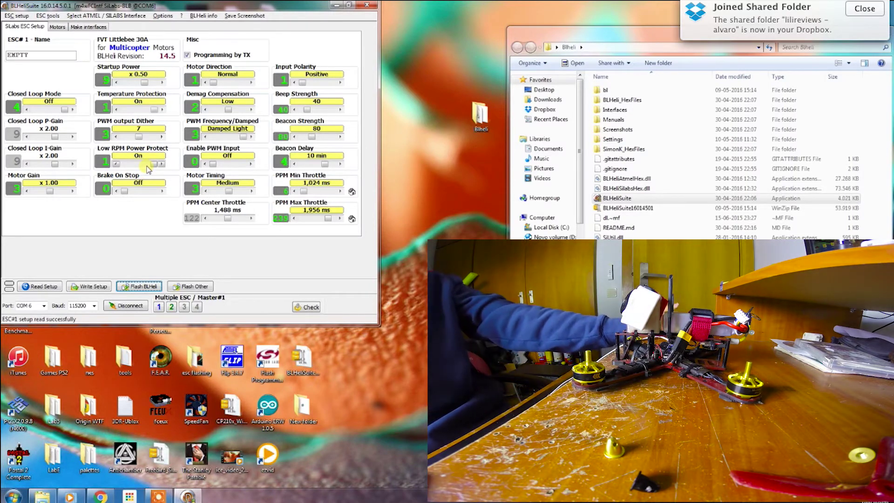
pyautogui.moveTo(223, 146)
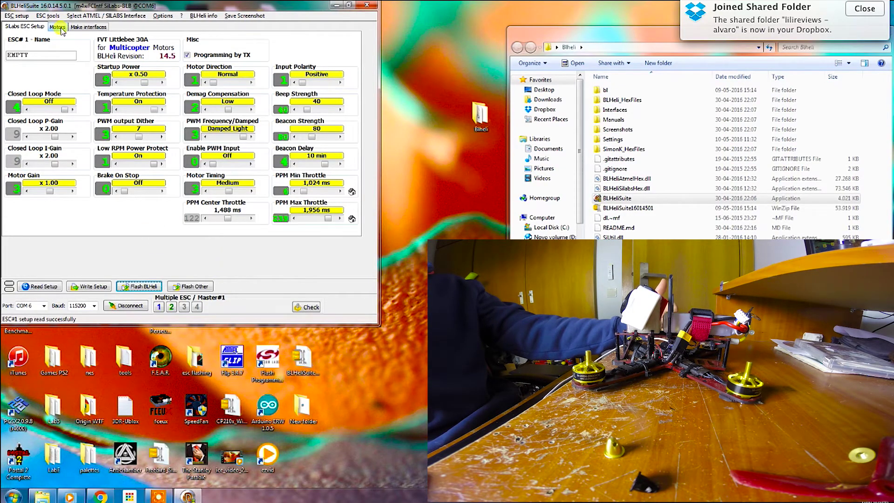
pyautogui.click(61, 28)
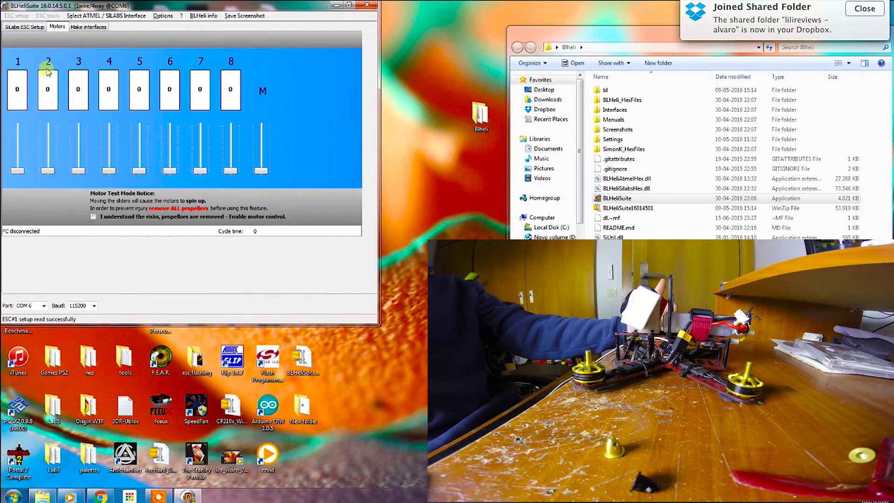
# Spin motors 1–4 together with the M slider, then disable motor control and return to ESC settings
pyautogui.click(93, 217)
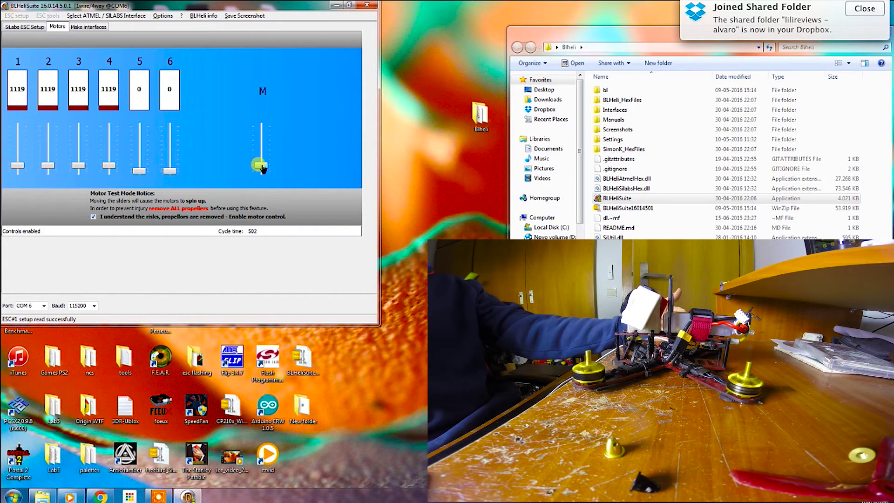
pyautogui.moveTo(264, 175)
pyautogui.mouseDown()
pyautogui.moveTo(263, 160)
pyautogui.moveTo(260, 169)
pyautogui.mouseUp()
pyautogui.click(93, 216)
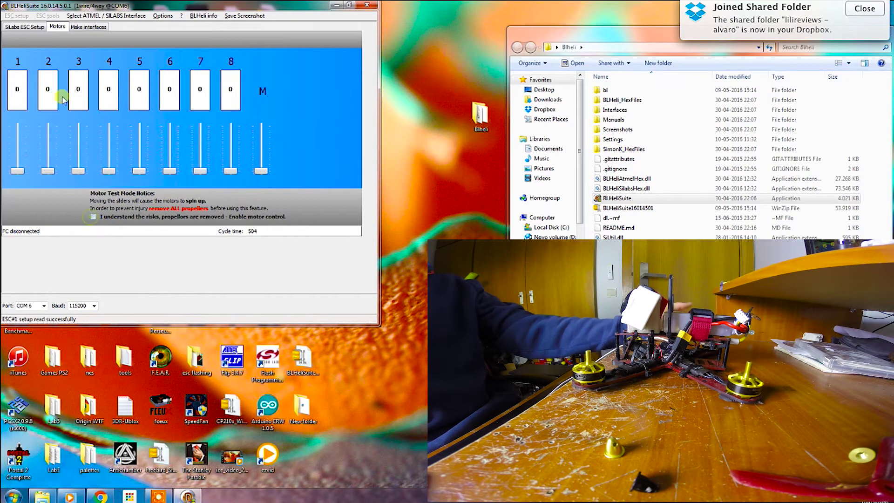
pyautogui.click(24, 27)
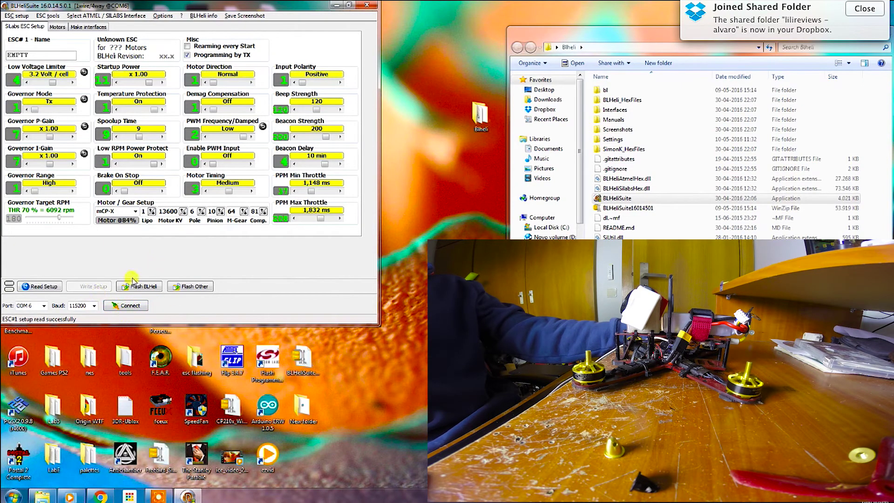
# Reconnect BLHeliSuite to the flight controller on COM 6
pyautogui.click(125, 305)
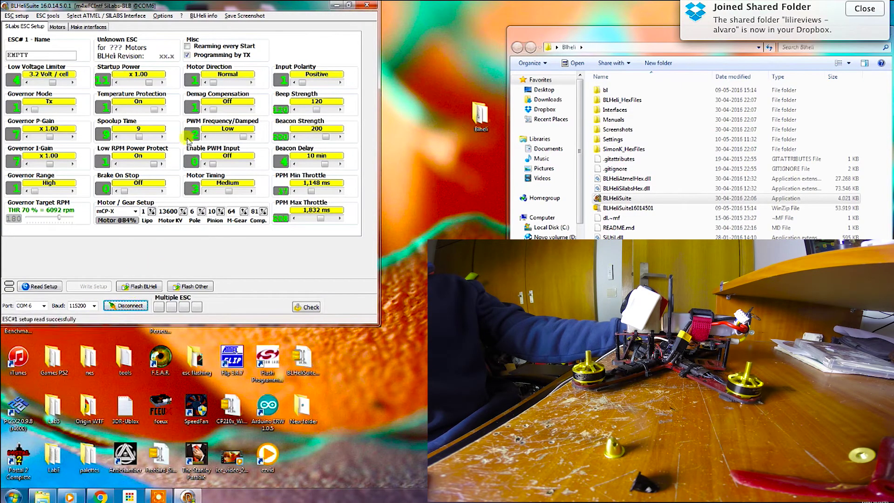